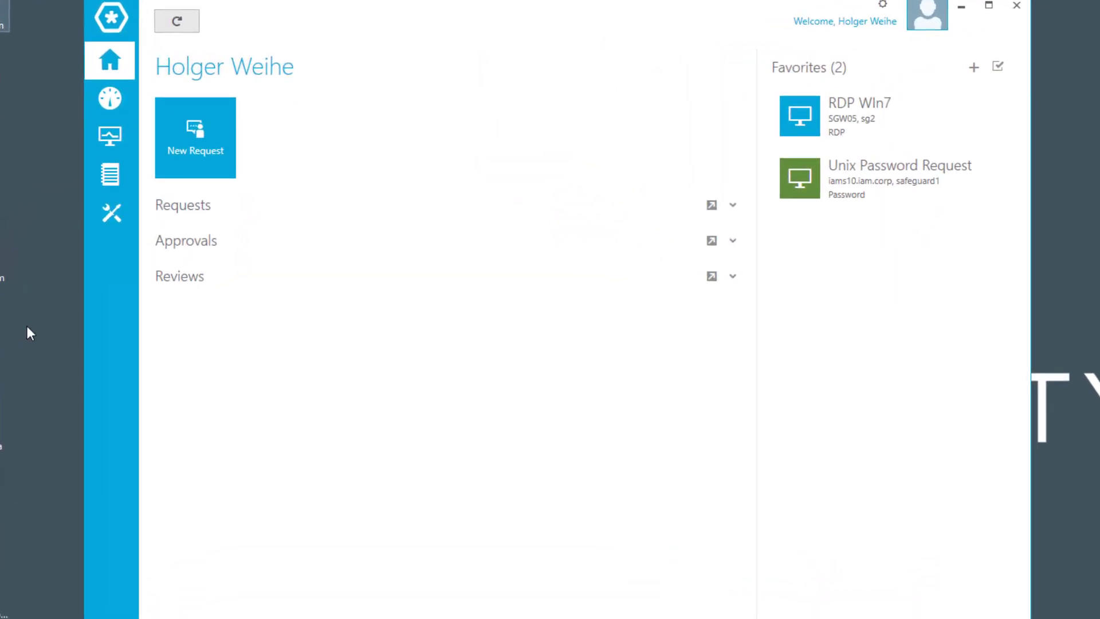
# Step: Open Settings > Sessions to show the Session Recordings Storage, Sessions Module, SSH Banner and SSH Host Key settings
pyautogui.click(108, 213)
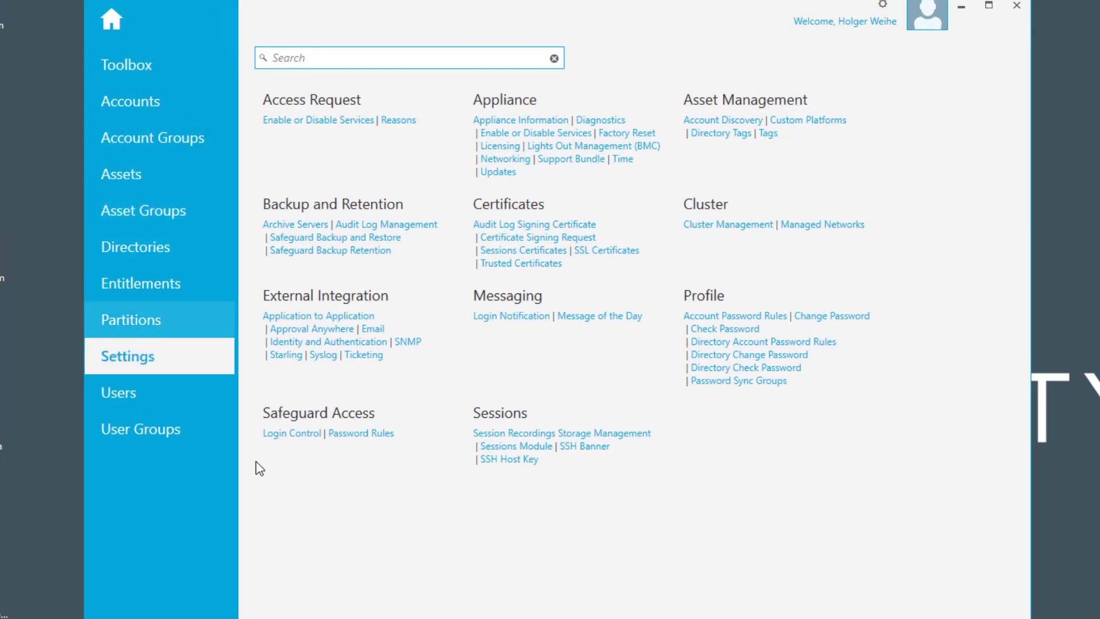
pyautogui.click(497, 416)
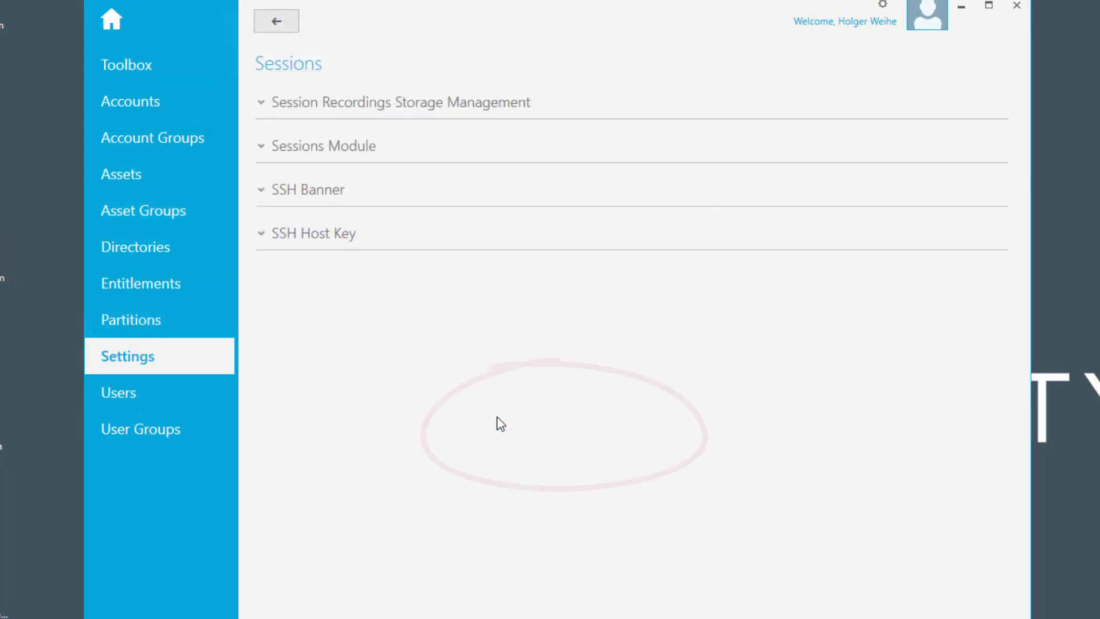
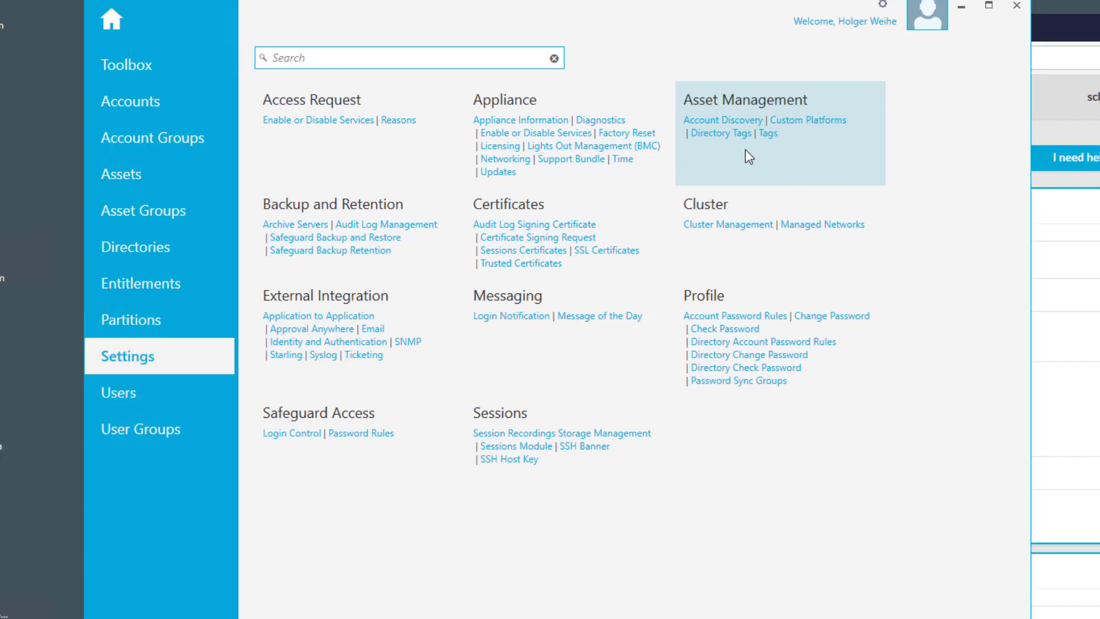
# Step: Create a new Safeguard appliance backup and refresh until the 12:23 PM, 25 MB backup shows Complete
pyautogui.click(332, 205)
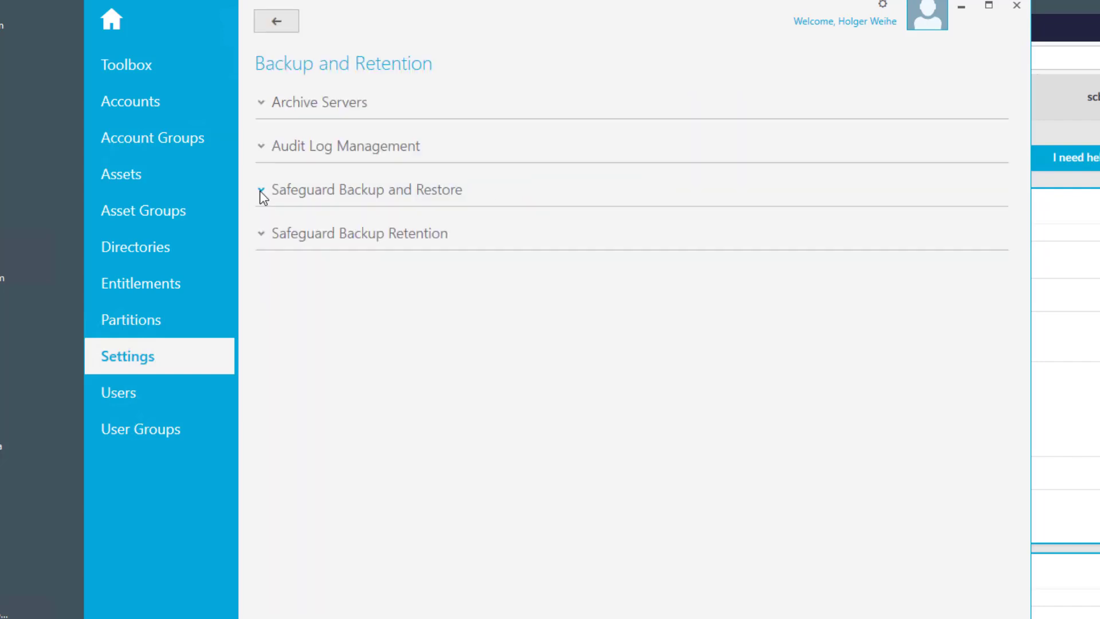
pyautogui.click(263, 190)
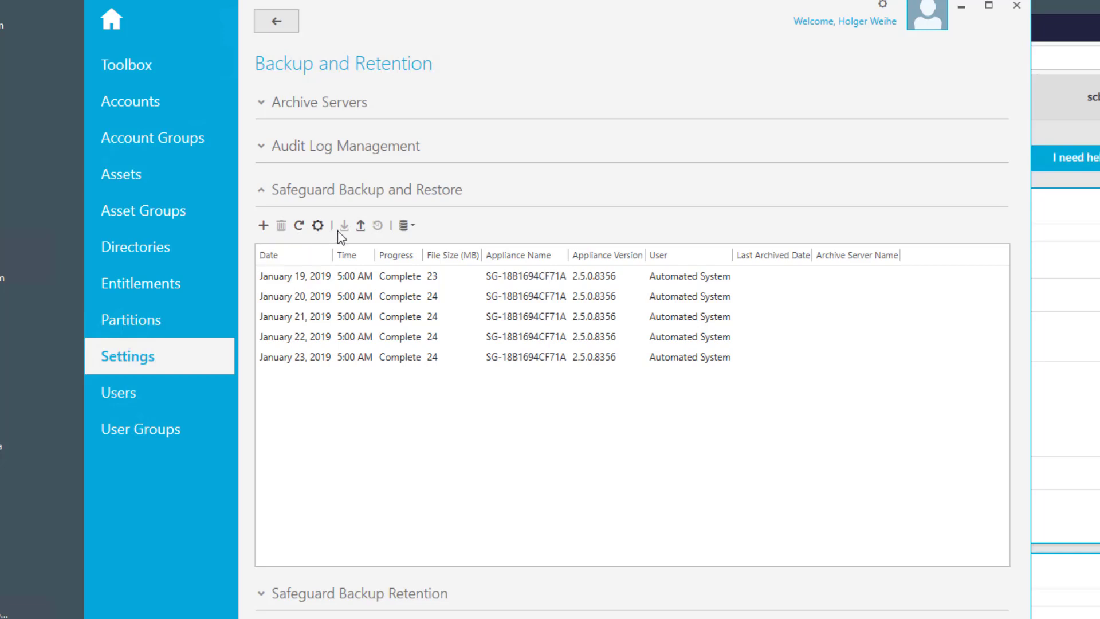
pyautogui.click(265, 226)
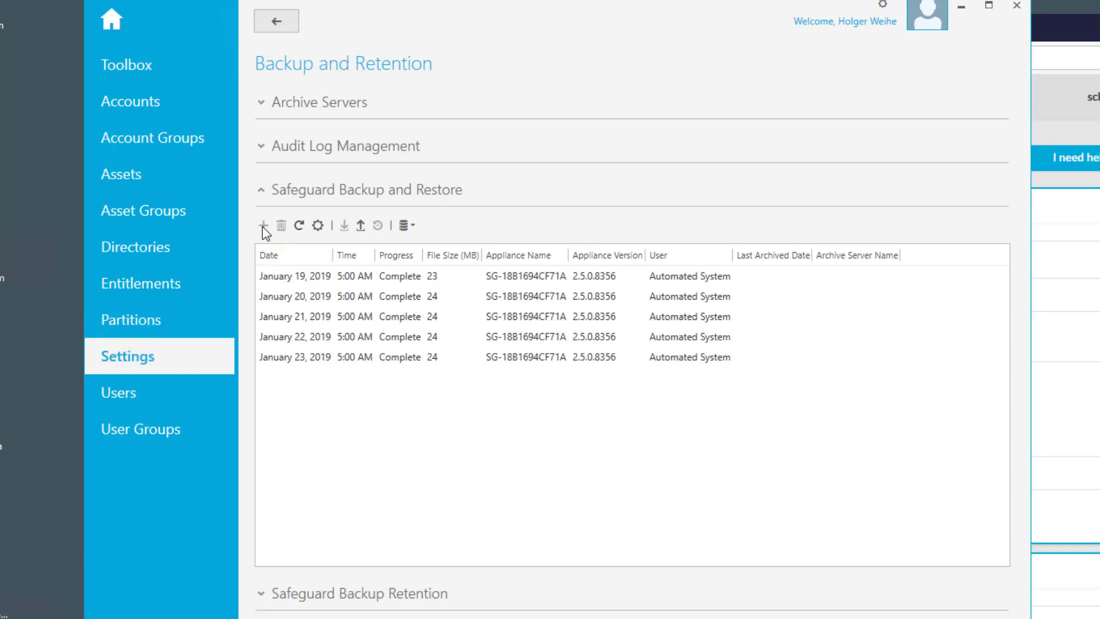
pyautogui.click(299, 227)
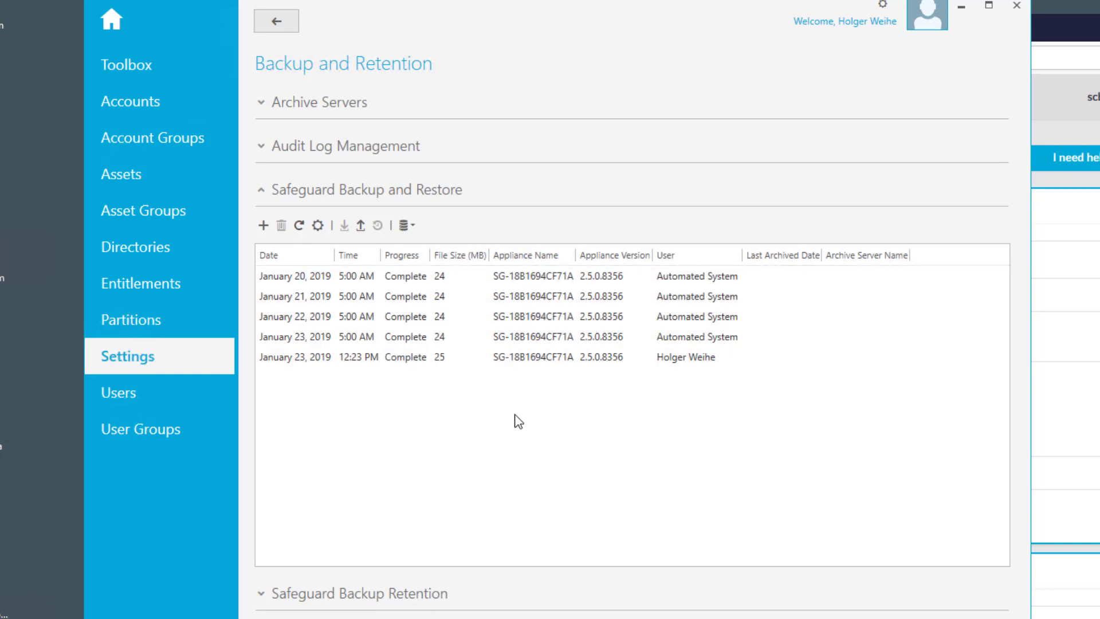
pyautogui.click(435, 365)
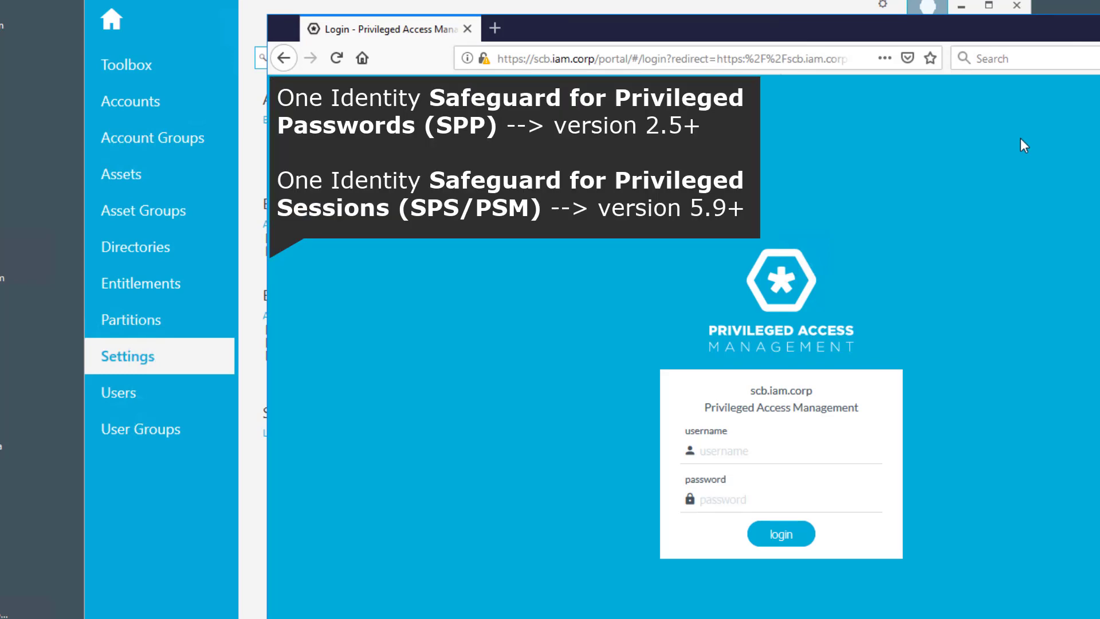
# Step: Log in to the scb.iam.corp web interface as admin, declining to save the login in Firefox
pyautogui.click(728, 453)
pyautogui.write('admin')
pyautogui.click(727, 507)
pyautogui.write('•••••••••')
pyautogui.press('Return')
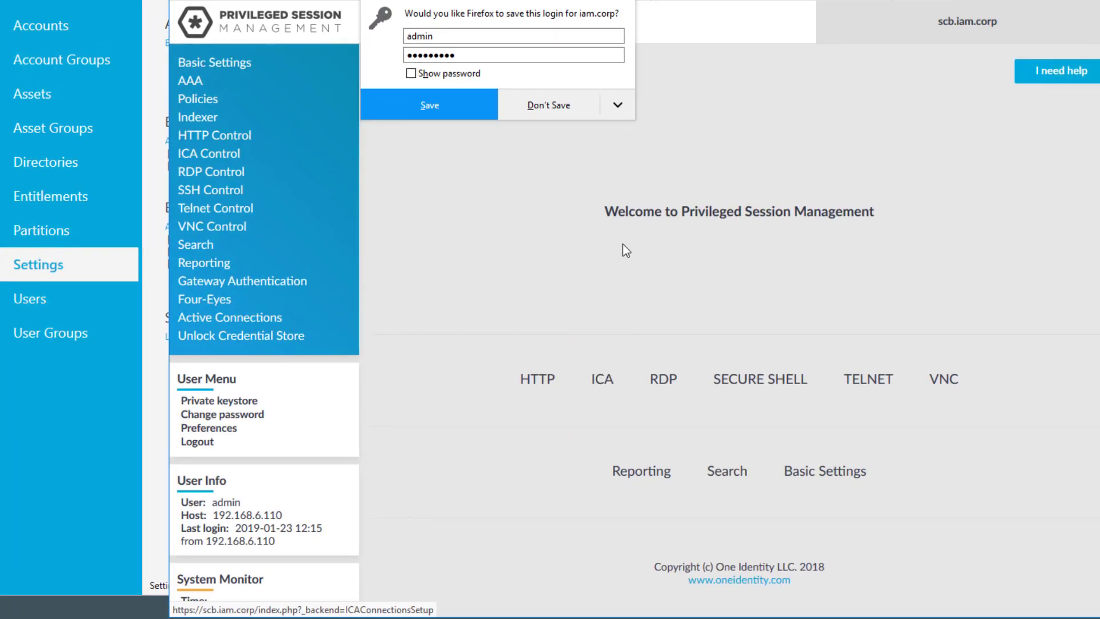
pyautogui.click(567, 117)
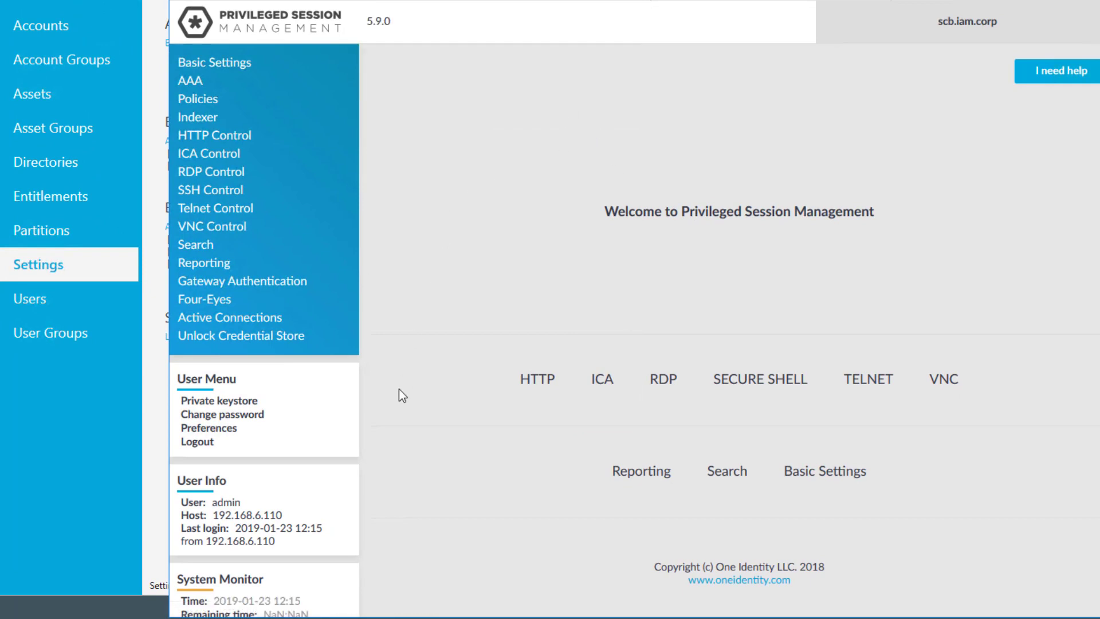
# Step: Check that the welcome page header shows Privileged Session Management version 5.9.0
pyautogui.scroll(-5, 335, 407)
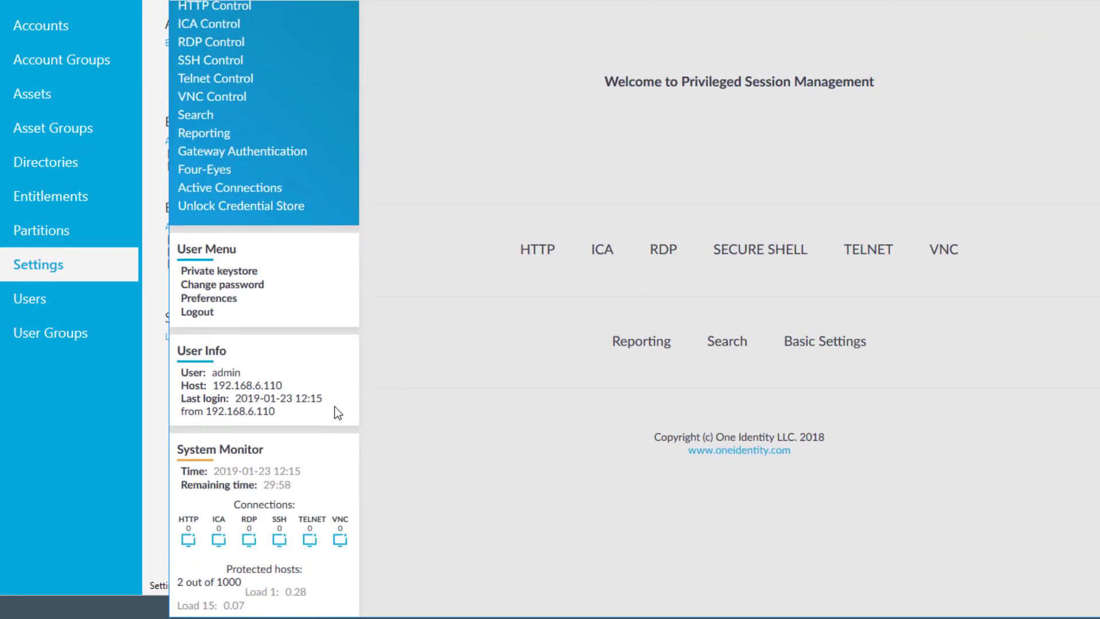
pyautogui.scroll(-1, 399, 403)
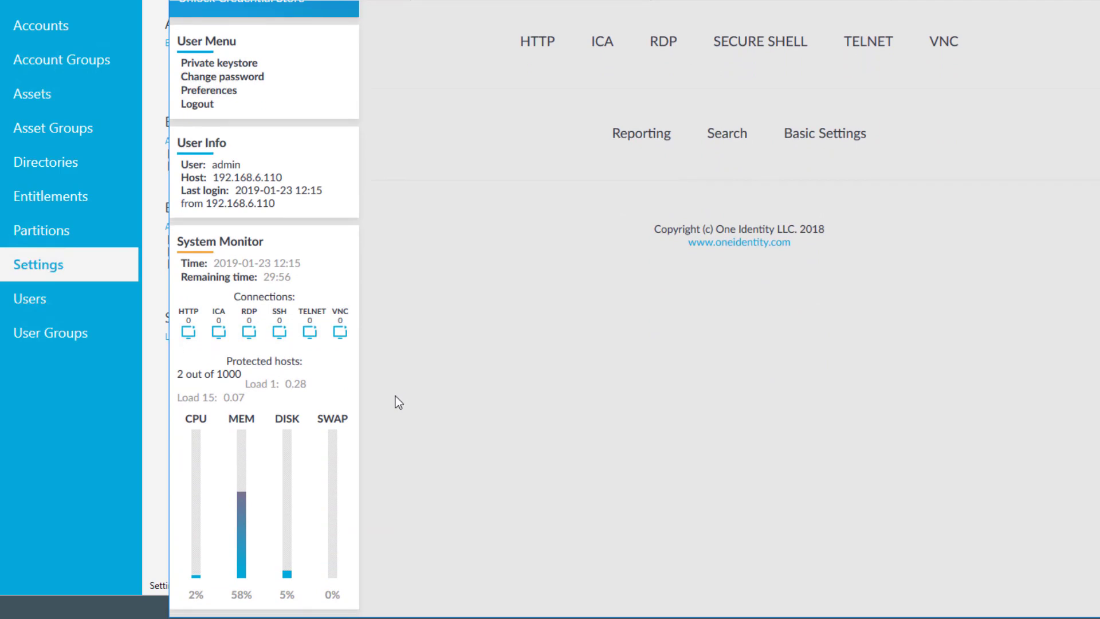
pyautogui.scroll(6, 419, 355)
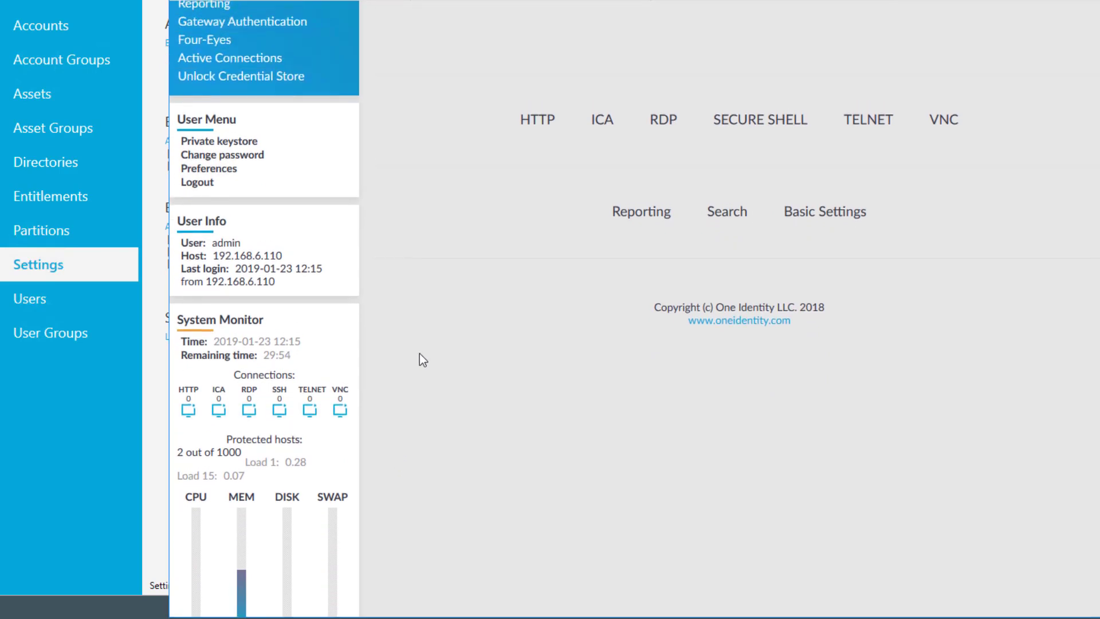
pyautogui.moveTo(366, 22); pyautogui.dragTo(392, 21)
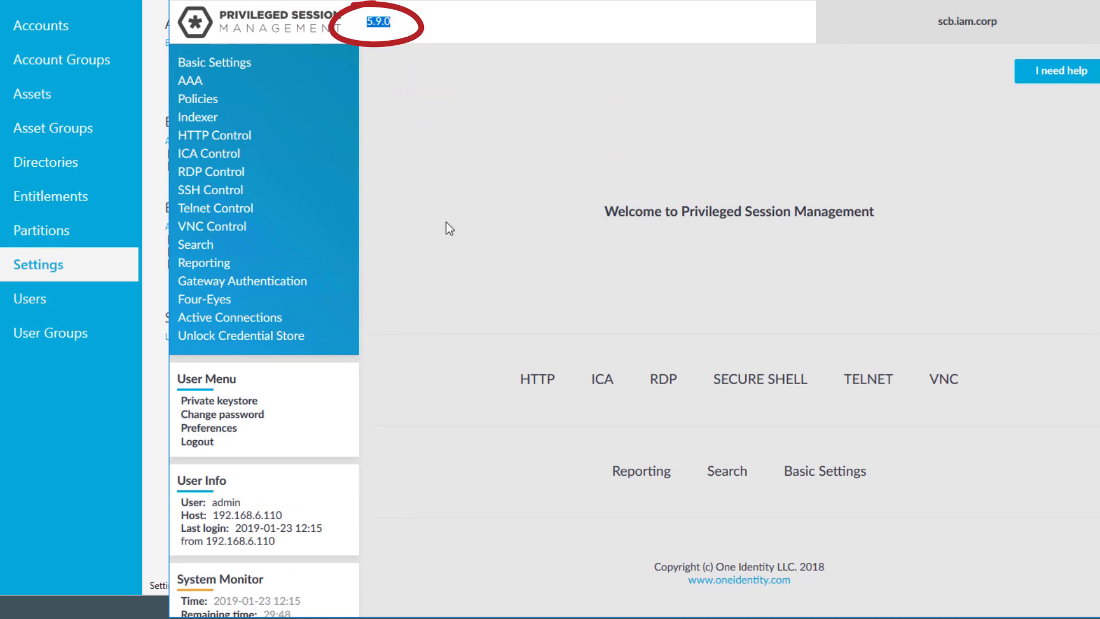
pyautogui.click(462, 248)
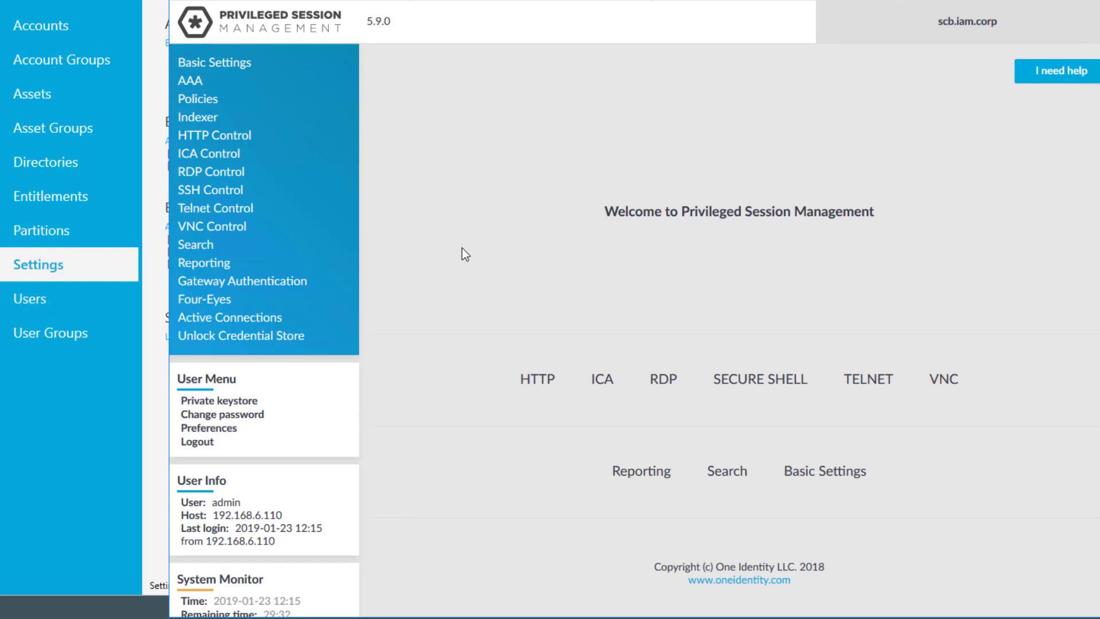
pyautogui.scroll(-2, 466, 274)
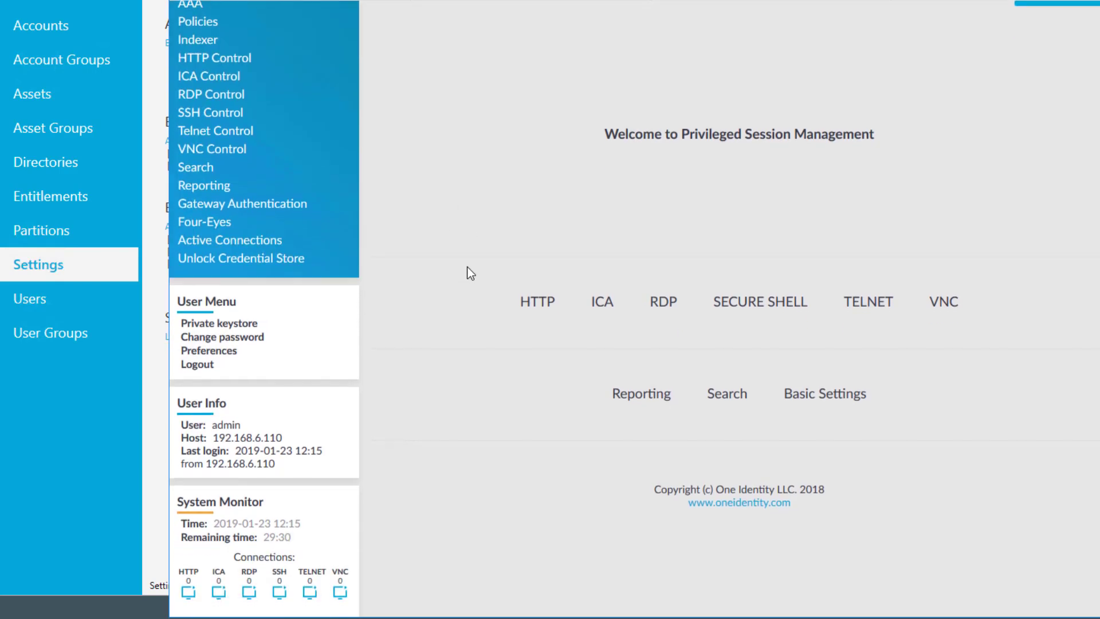
pyautogui.scroll(2, 467, 270)
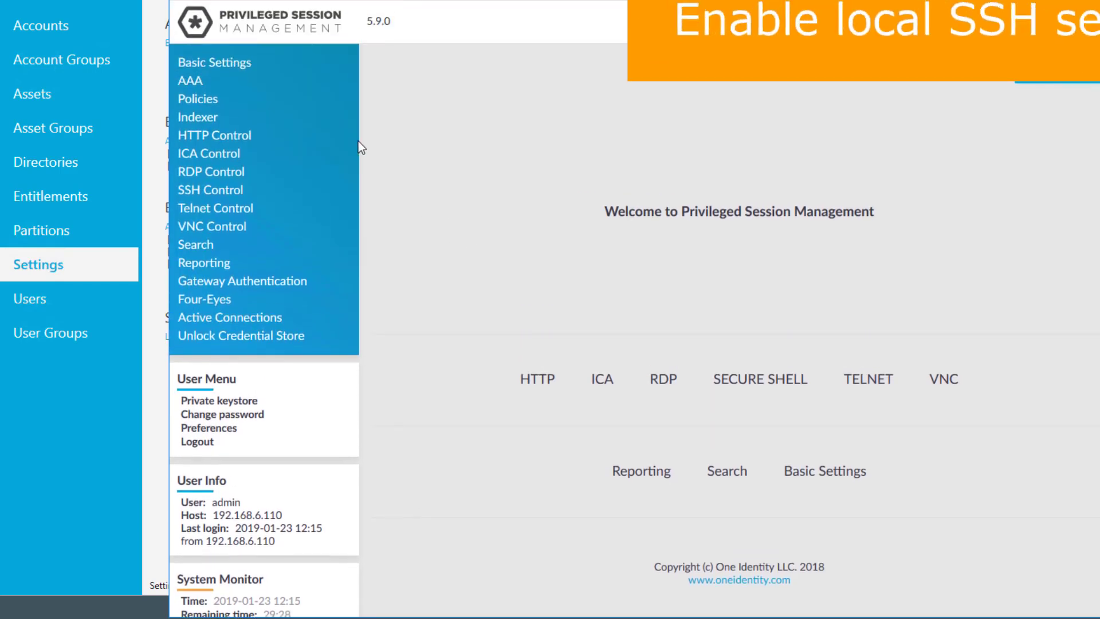
# Step: Enable the SSH server under Basic Settings > Local Services and commit the change
pyautogui.click(225, 72)
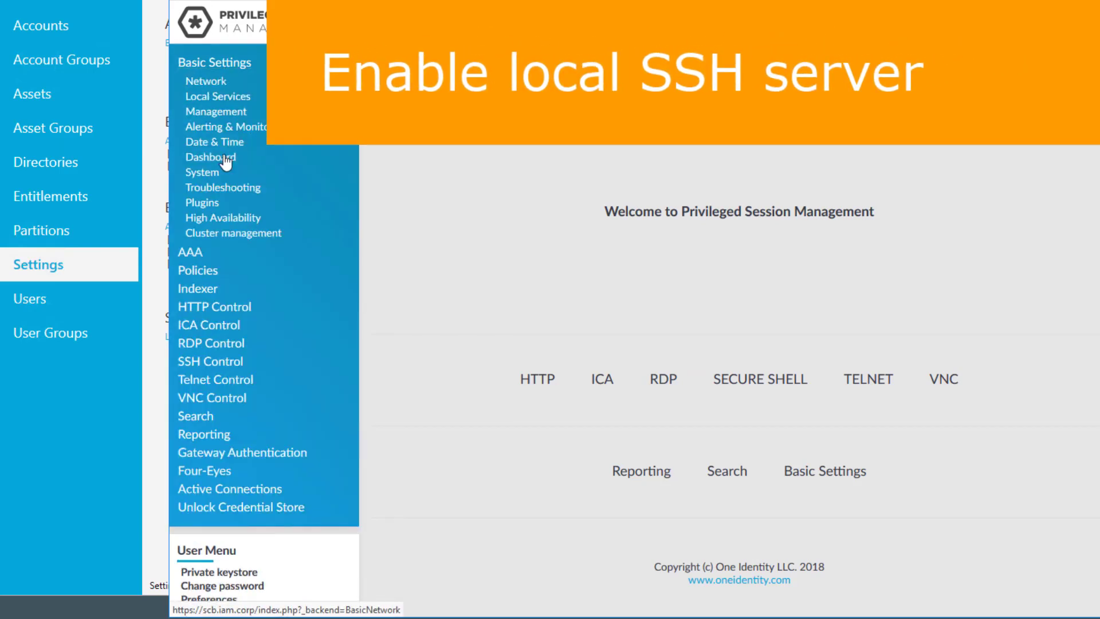
pyautogui.click(221, 98)
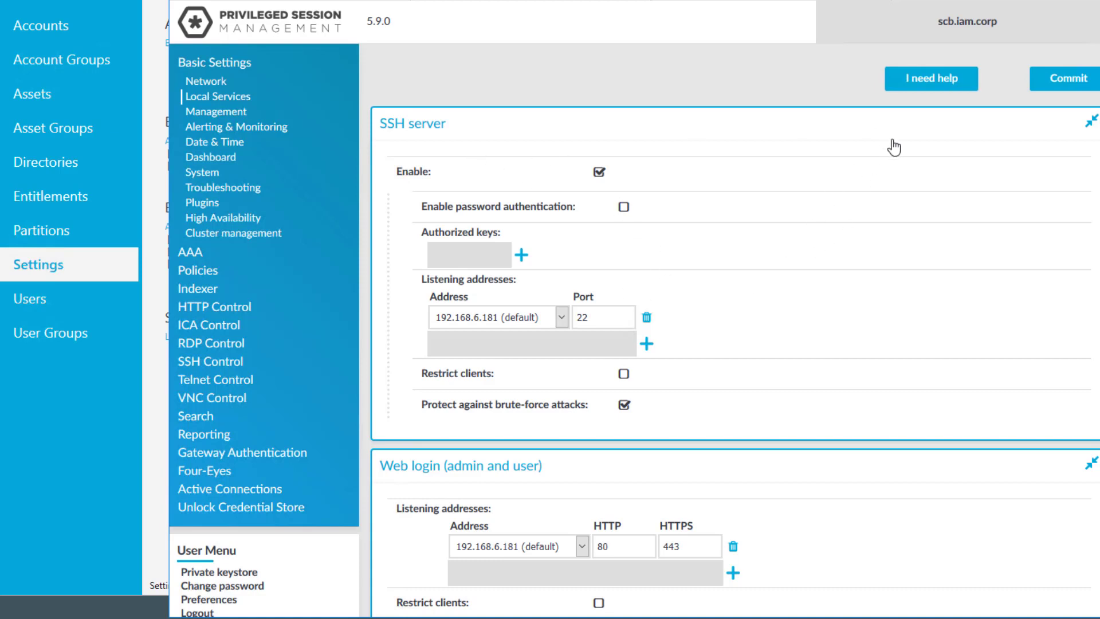
pyautogui.click(1067, 80)
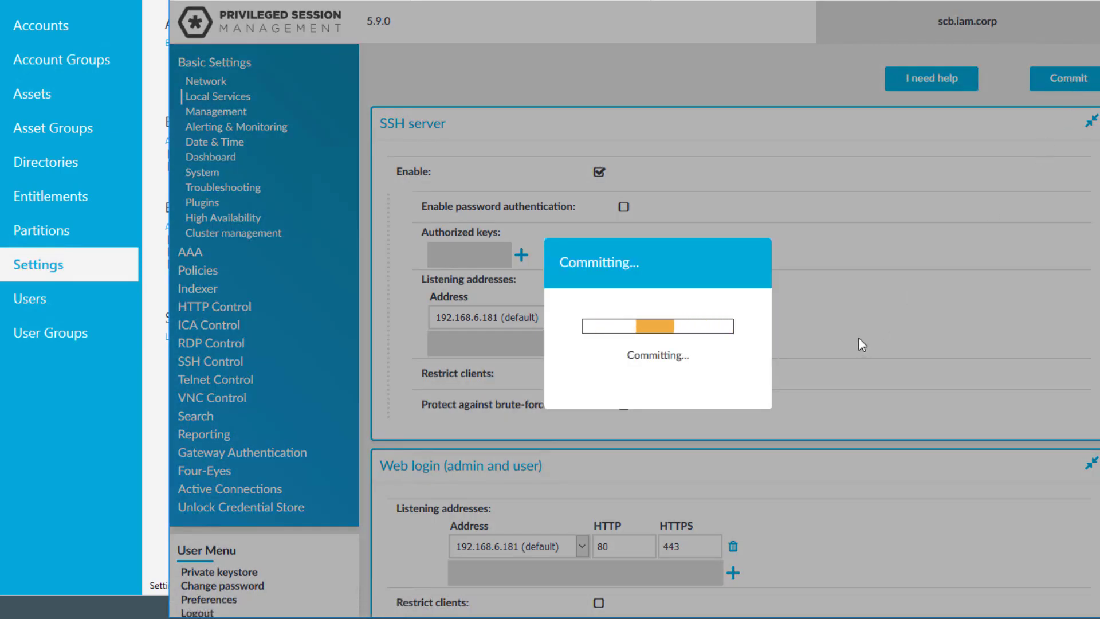
pyautogui.click(658, 445)
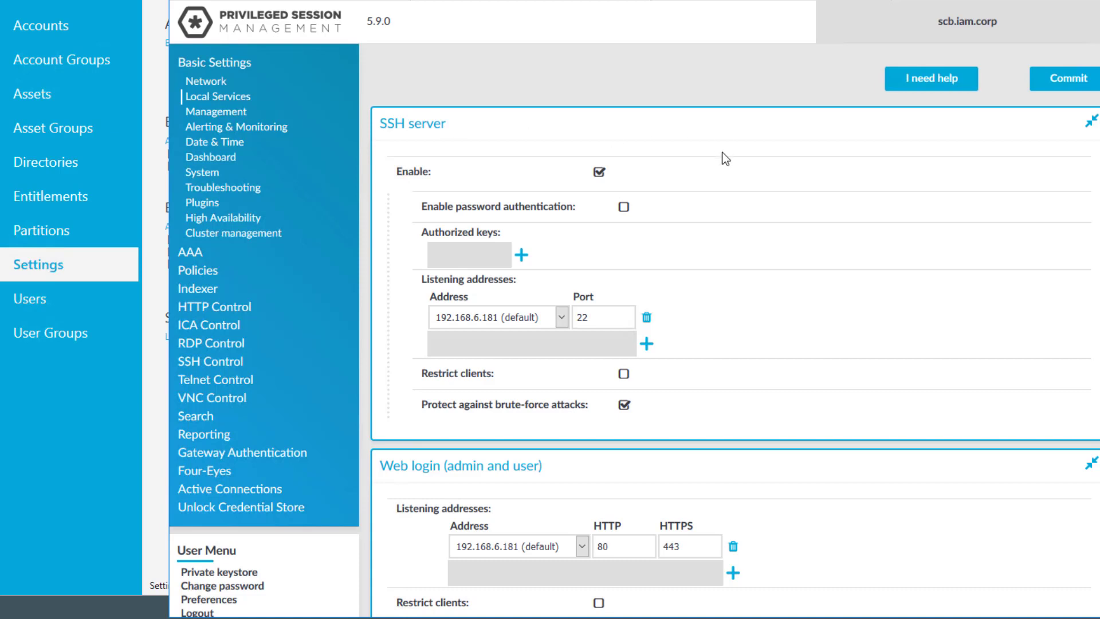
# Step: Allow password authentication for the SSH server and commit it
pyautogui.click(625, 208)
pyautogui.click(1071, 80)
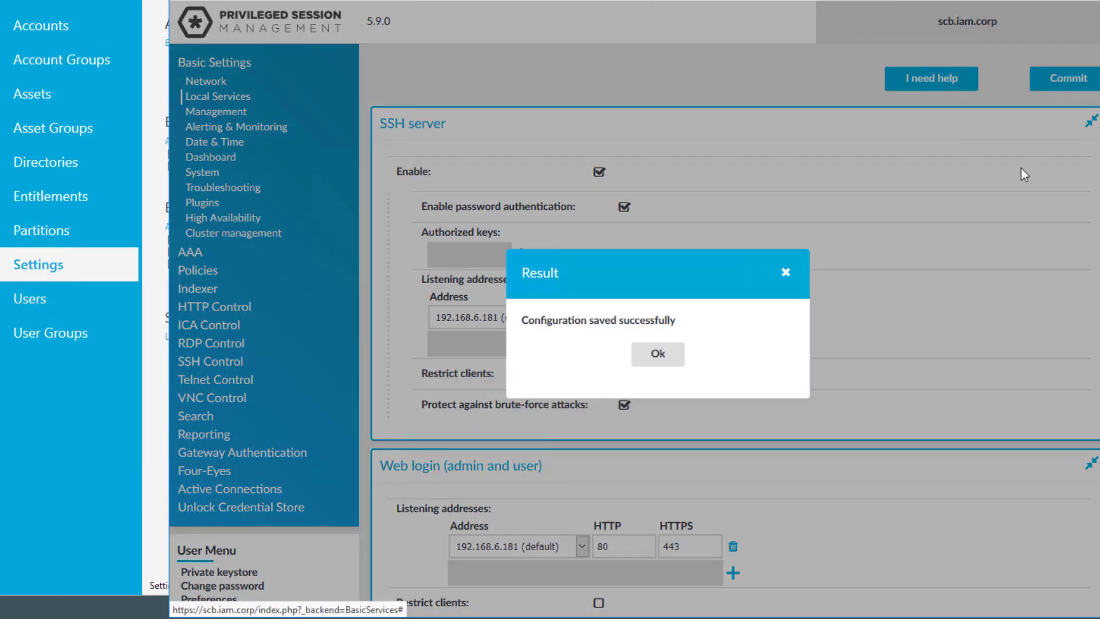
pyautogui.click(658, 353)
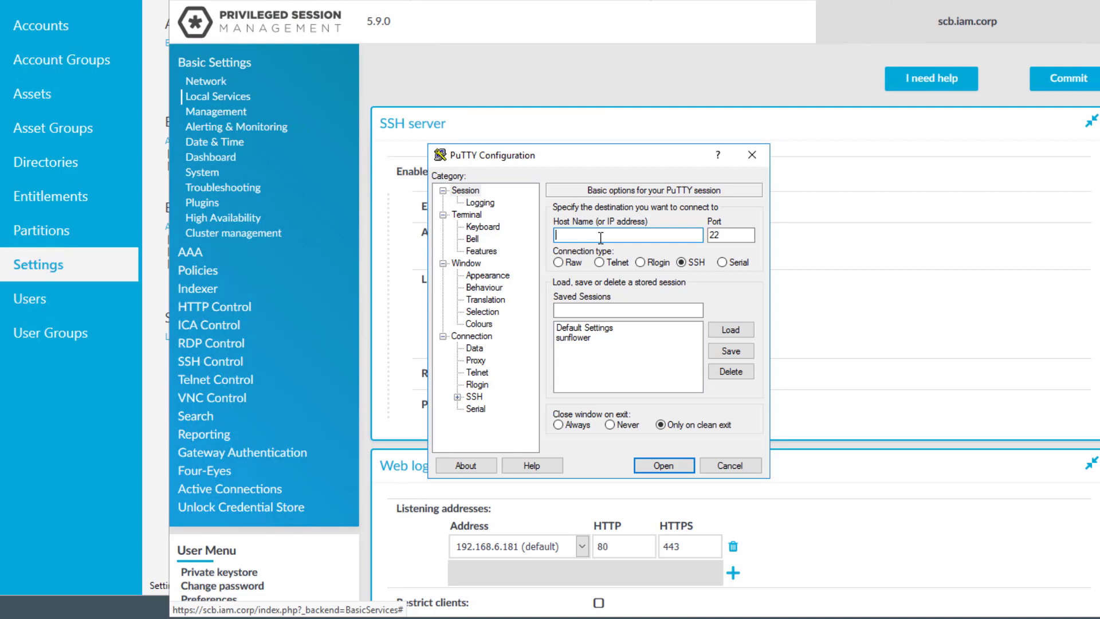
# Step: Open a PuTTY SSH connection to host scb
pyautogui.write('scb')
pyautogui.click(659, 467)
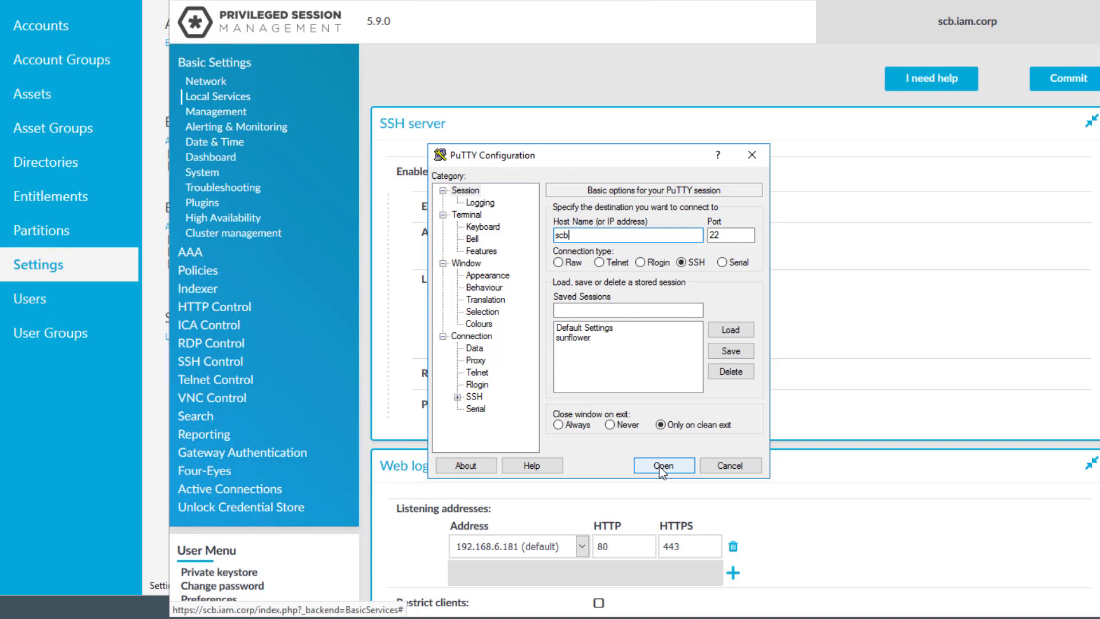
pyautogui.click(663, 466)
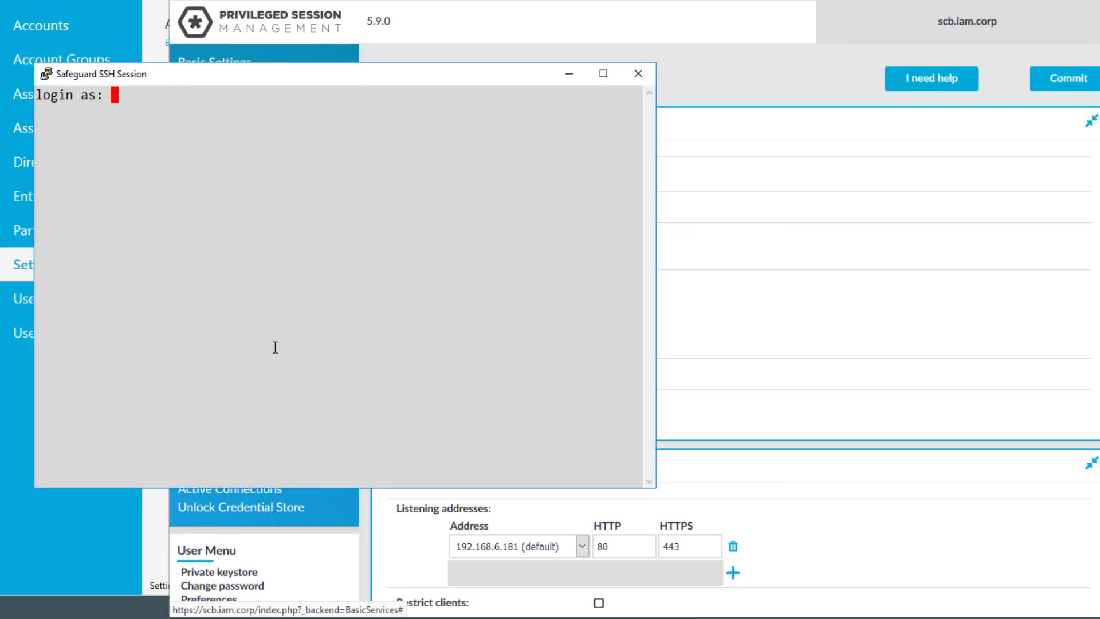
# Step: Log in as root and highlight 11 Join to SPP in the console main menu
pyautogui.write('root')
pyautogui.press('Return')
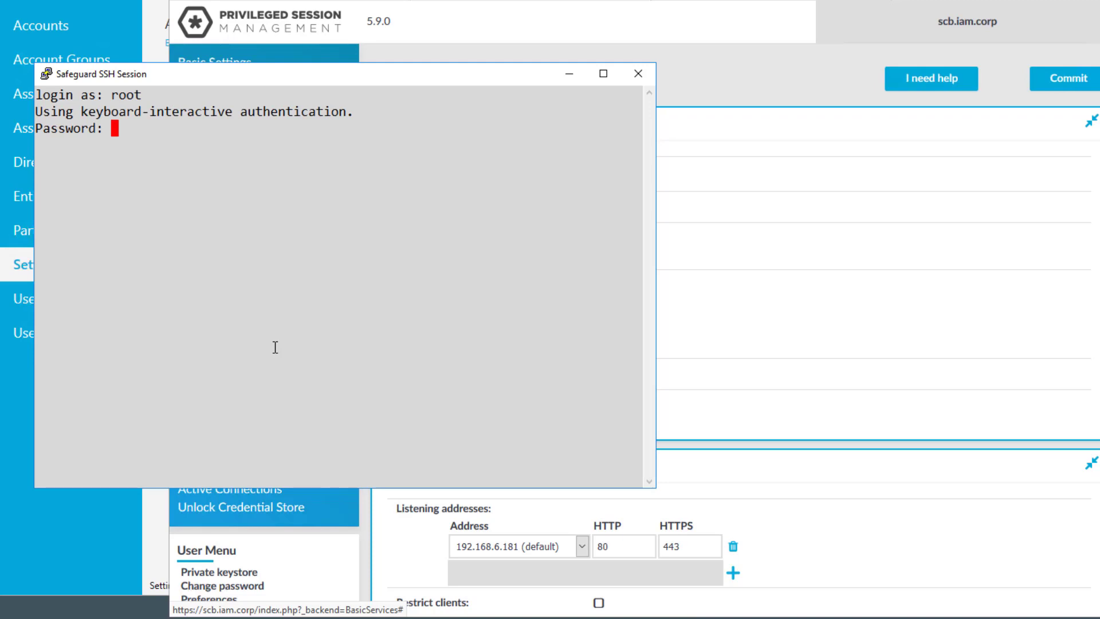
pyautogui.press('Return')
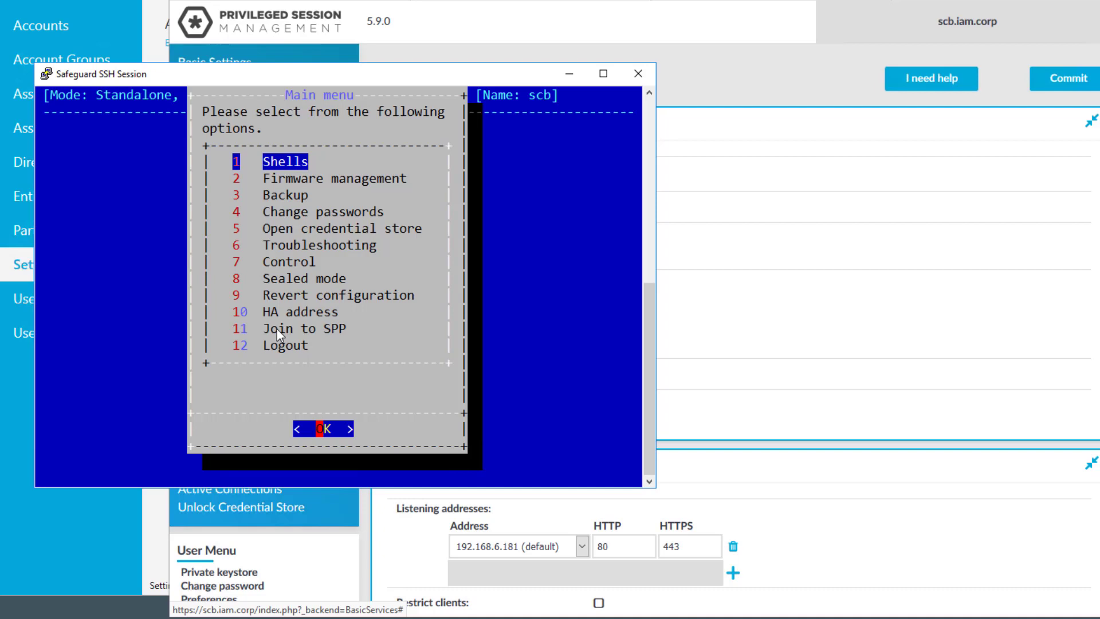
pyautogui.press('Down')
pyautogui.press('Down')
pyautogui.press('Down')
pyautogui.press('Down')
pyautogui.press('Down')
pyautogui.press('Down')
pyautogui.press('Down')
pyautogui.press('Down')
pyautogui.press('Down')
pyautogui.press('Down')
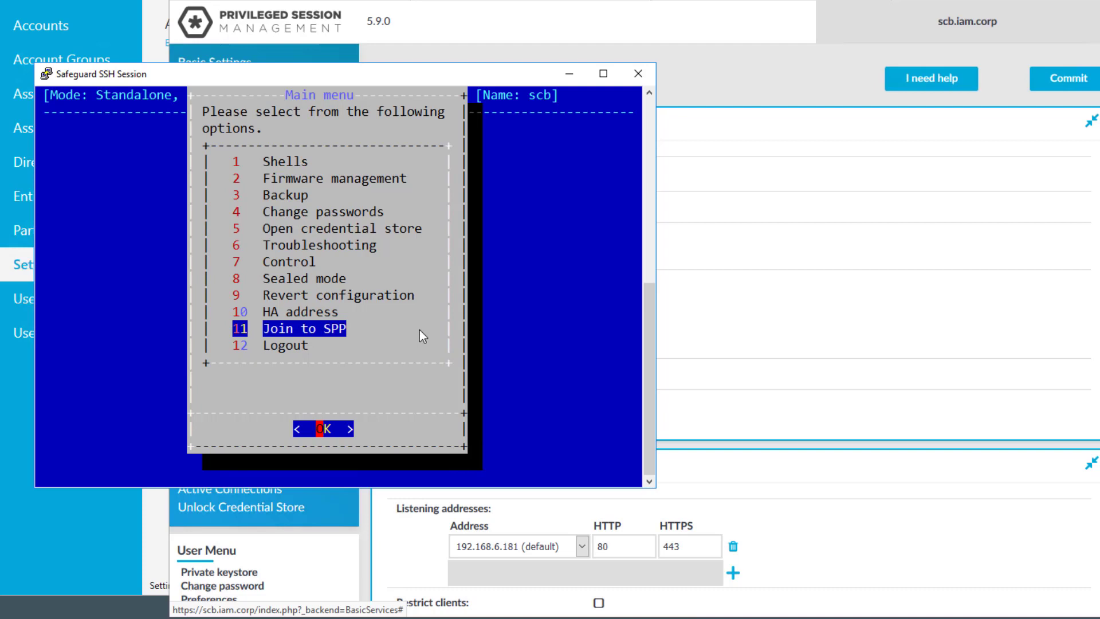
# Step: Start the SPP join and enter SPP appliance IP 192.168.6.162, read from SPP's networking settings
pyautogui.press('Return')
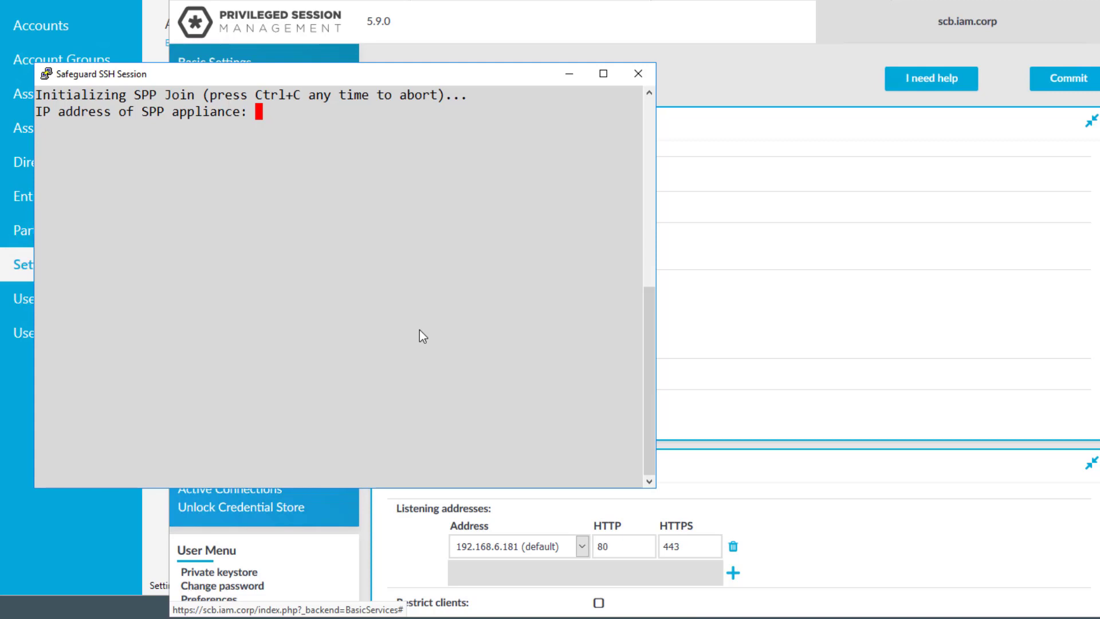
pyautogui.hotkey('alt', 'Tab')
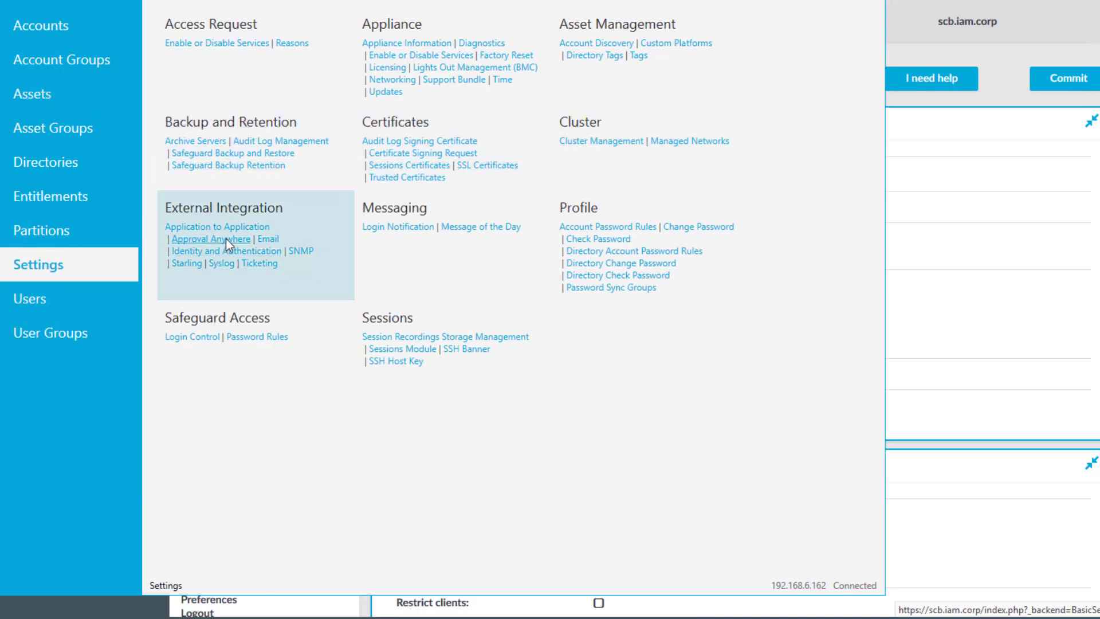
pyautogui.click(380, 80)
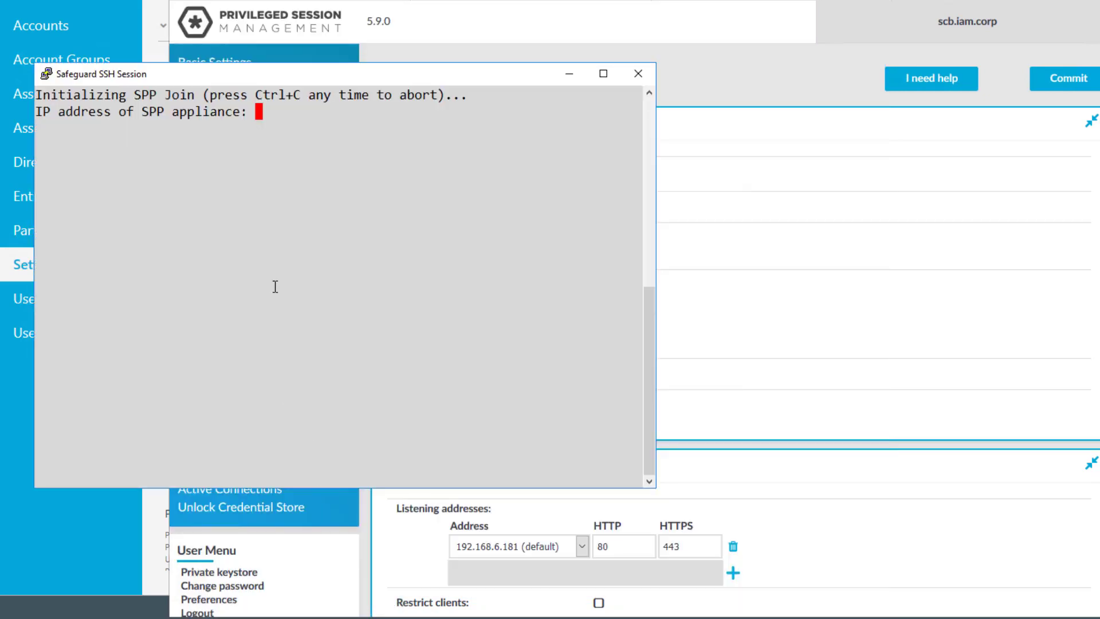
pyautogui.write('192.168.6.162')
pyautogui.press('Return')
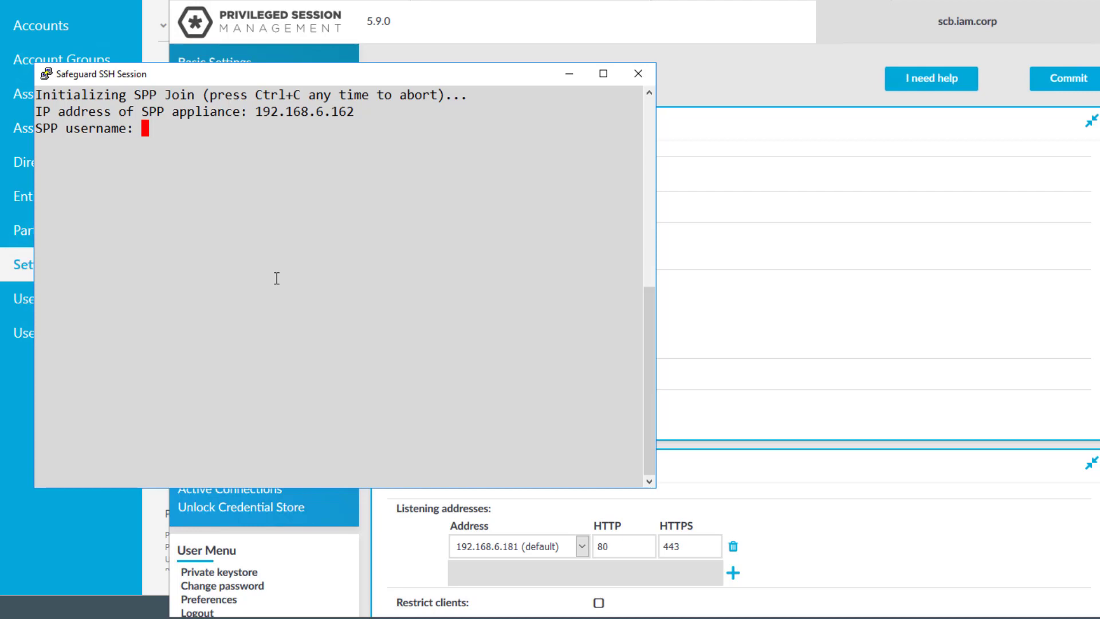
# Step: Enter the SPP admin username and password, then the description 'external SPS appliance'
pyautogui.write('Admin')
pyautogui.press('Return')
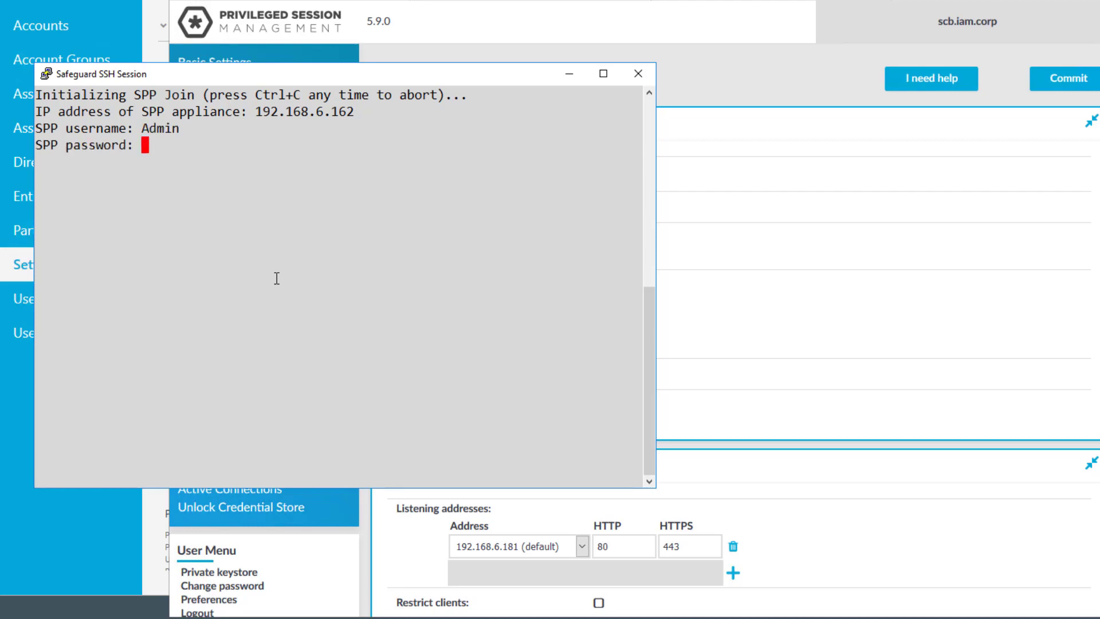
pyautogui.press('Return')
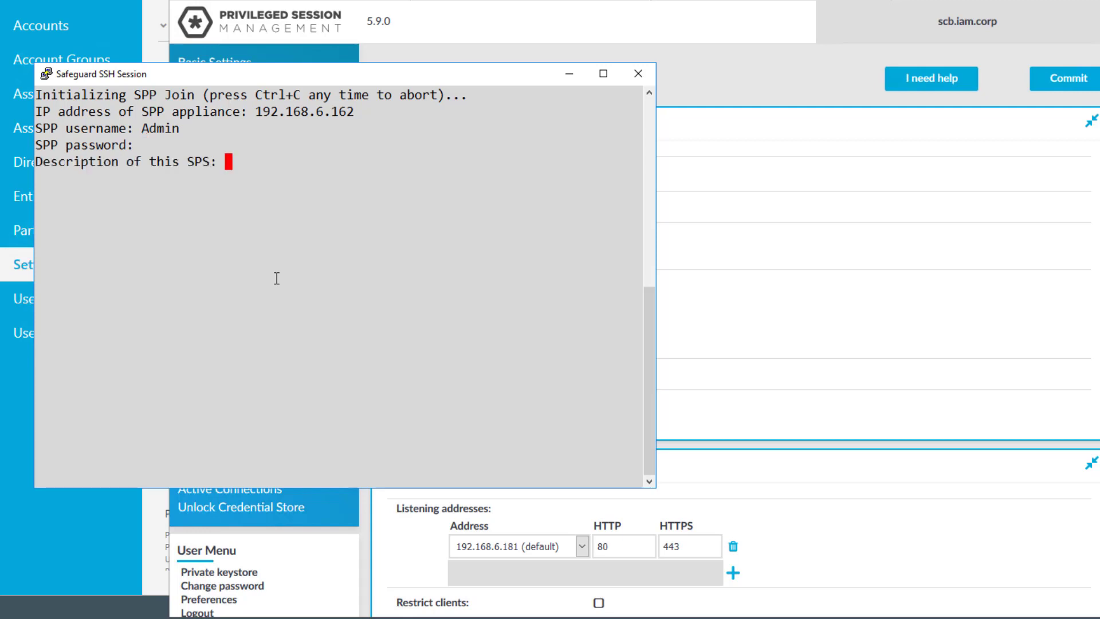
pyautogui.write('external ')
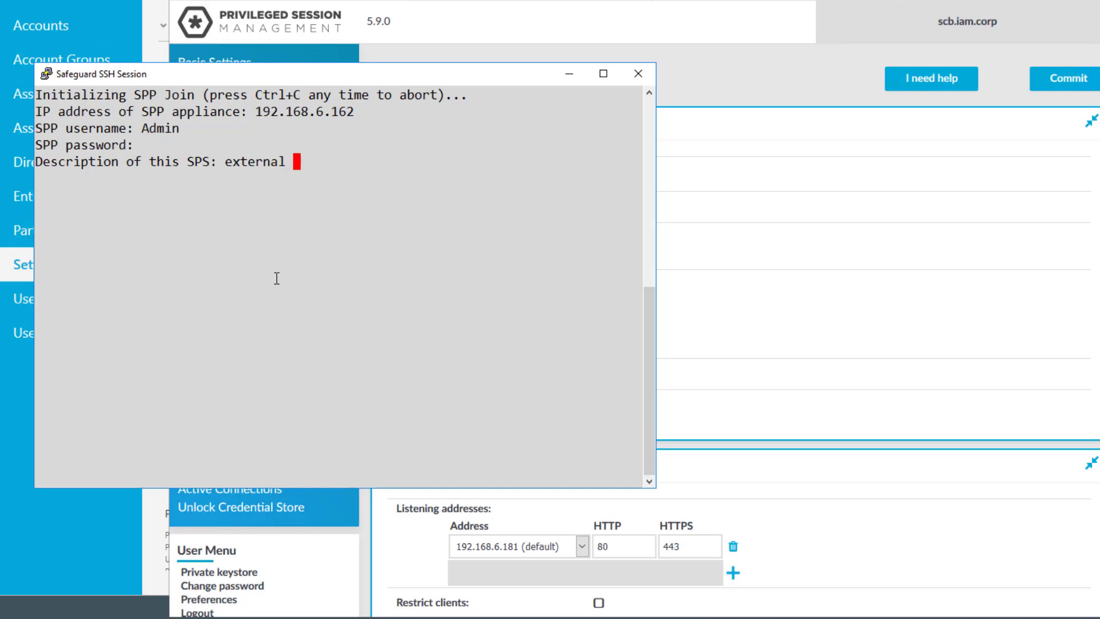
pyautogui.write('SPS appliance')
pyautogui.press('Return')
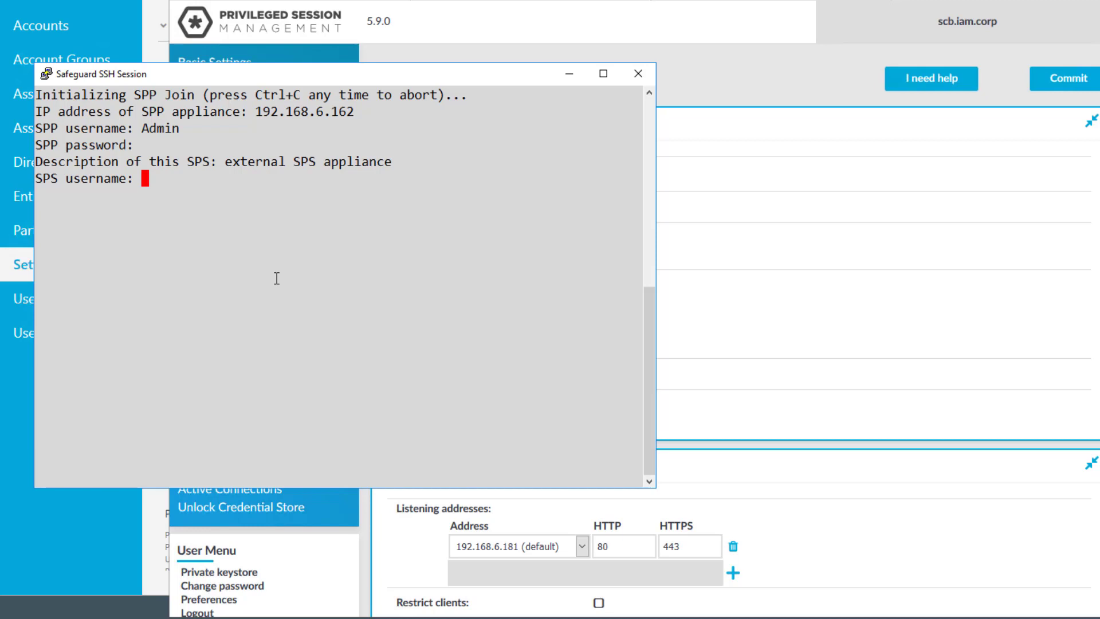
# Step: Enter the SPS admin username and password
pyautogui.write('admin')
pyautogui.press('Return')
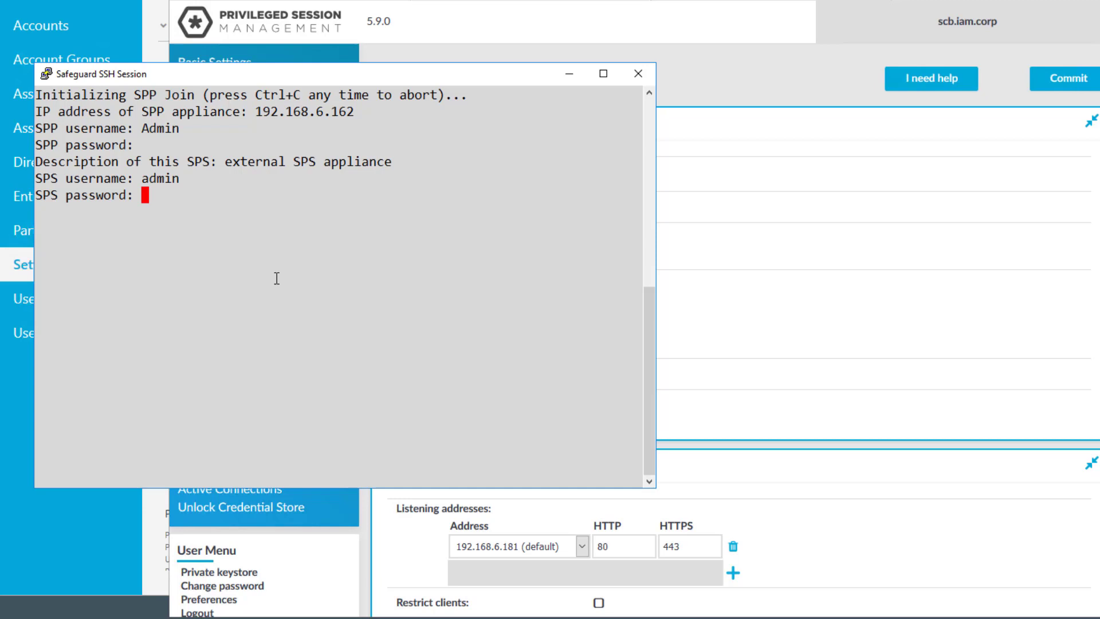
pyautogui.press('Return')
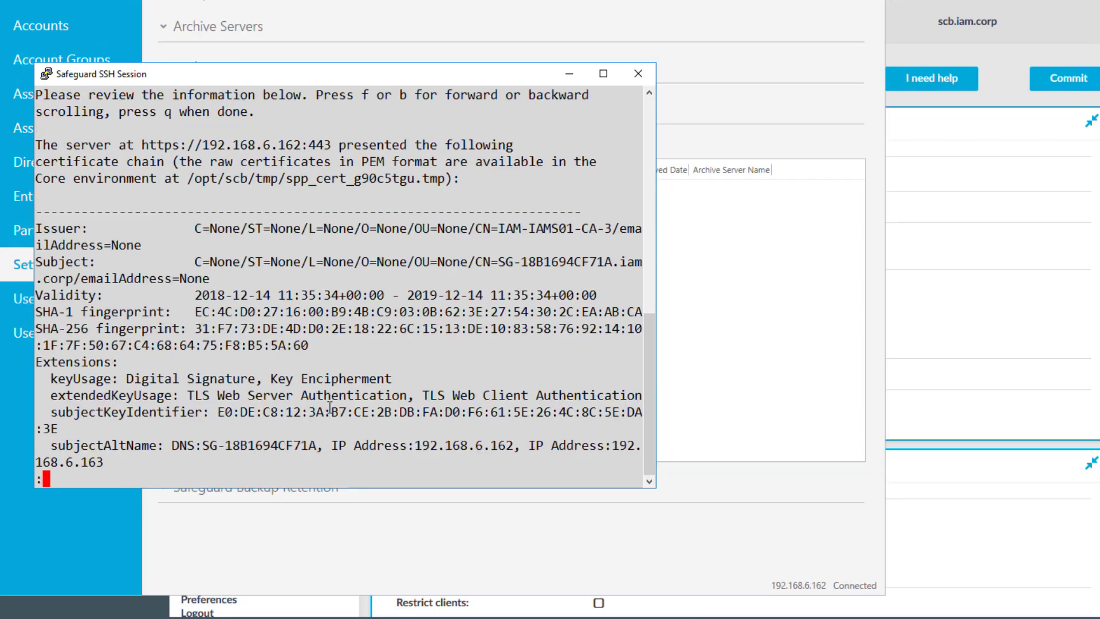
# Step: Widen the console, finish reviewing the SPP certificate and trust it with 'y'
pyautogui.moveTo(658, 363); pyautogui.dragTo(785, 367)
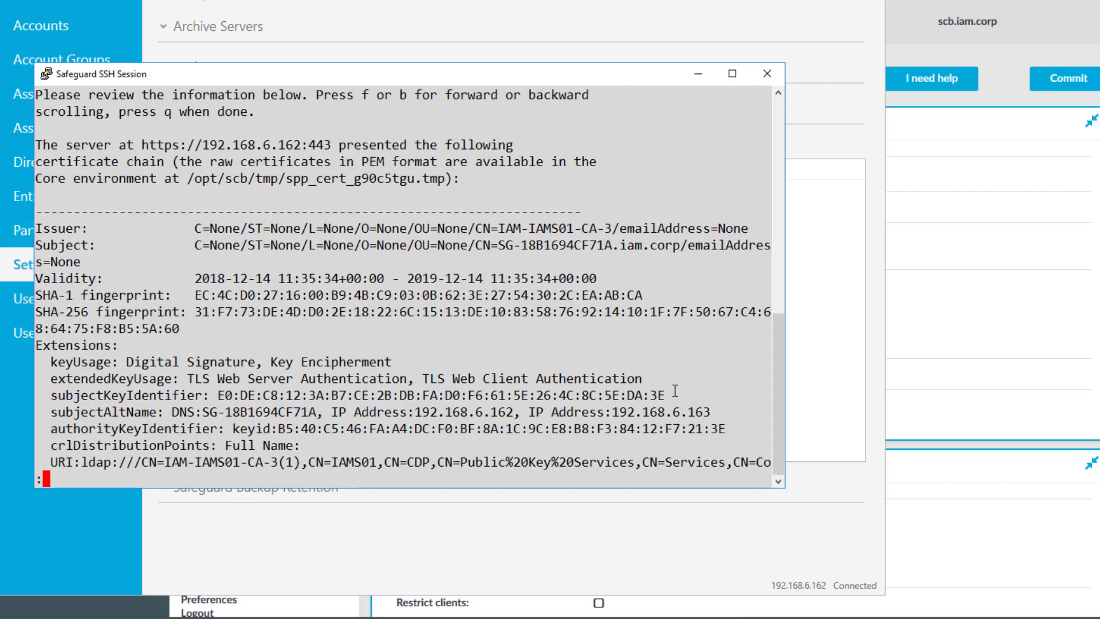
pyautogui.press('q')
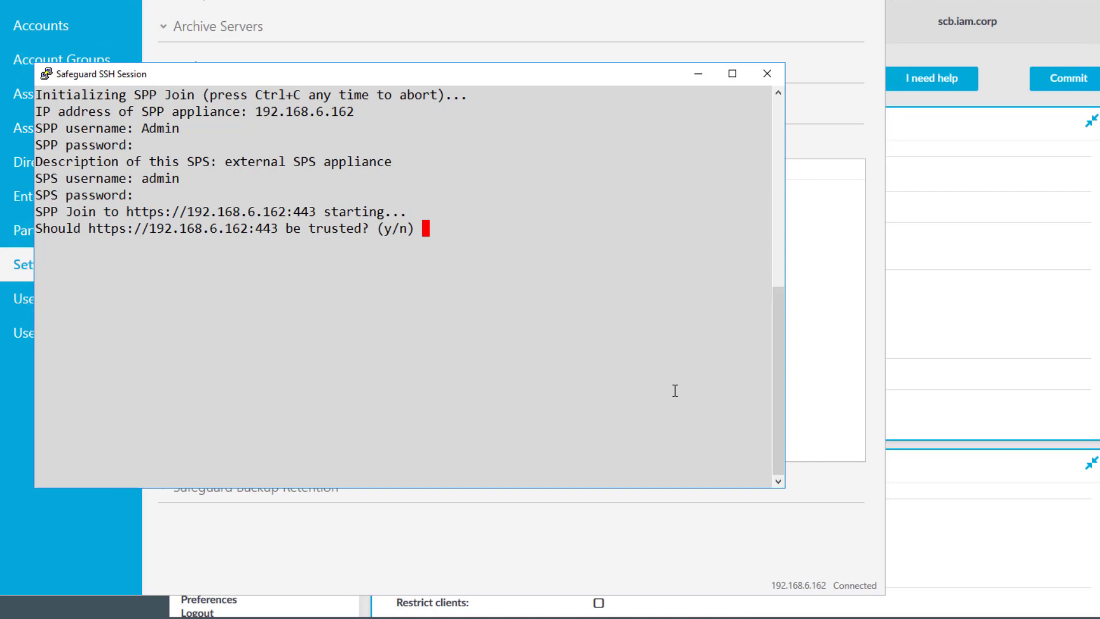
pyautogui.write('y')
pyautogui.press('Return')
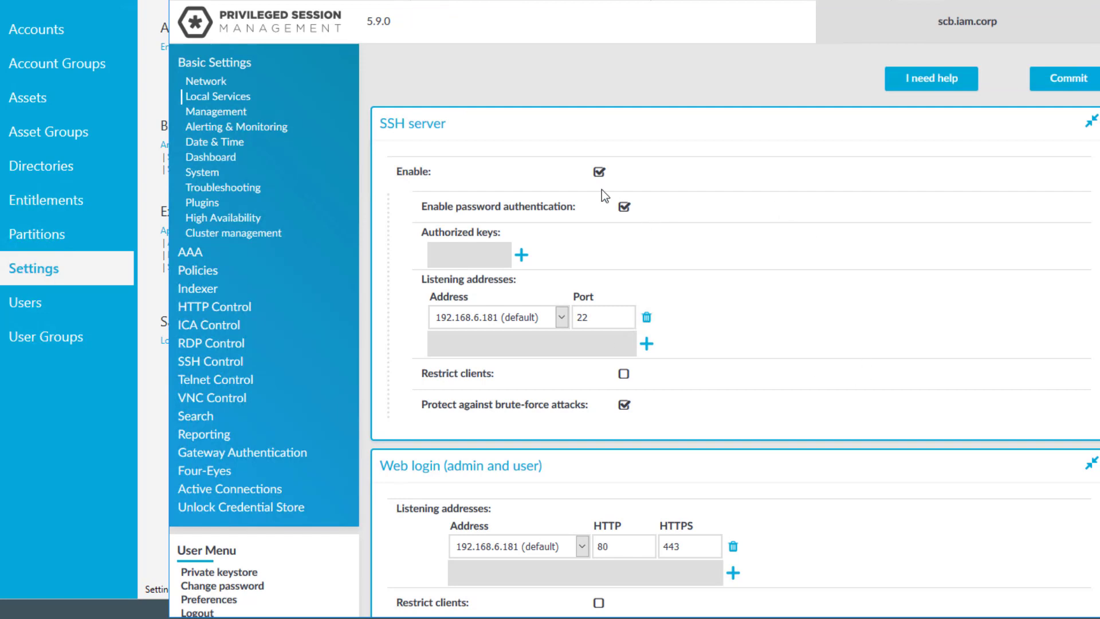
# Step: Uncheck SSH server Enable on Local Services, commit, and acknowledge the saved result
pyautogui.click(599, 172)
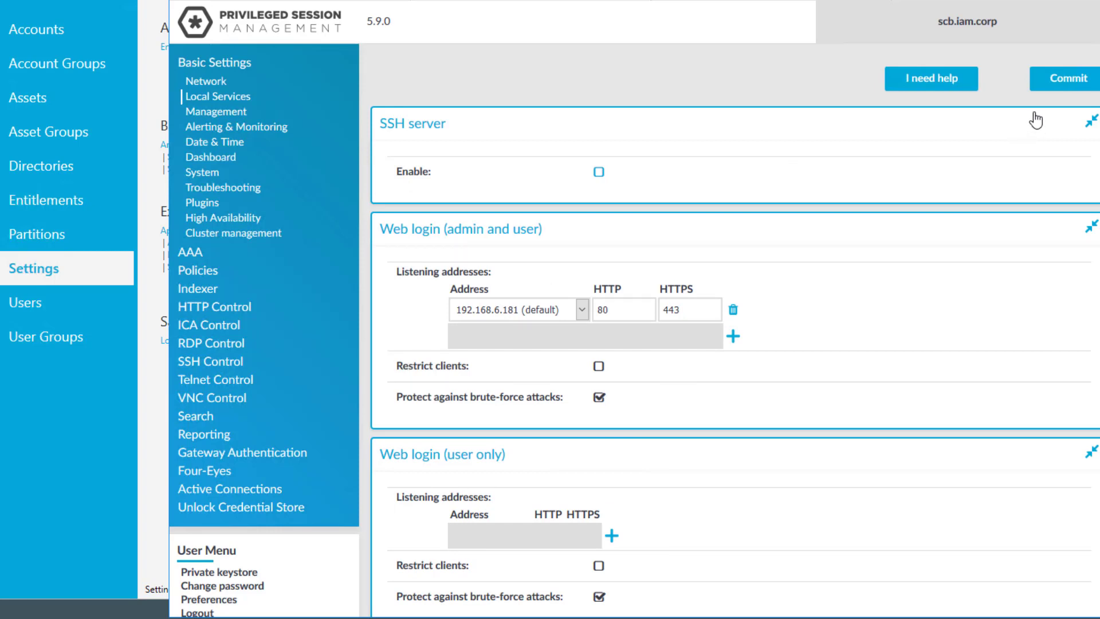
pyautogui.click(1060, 92)
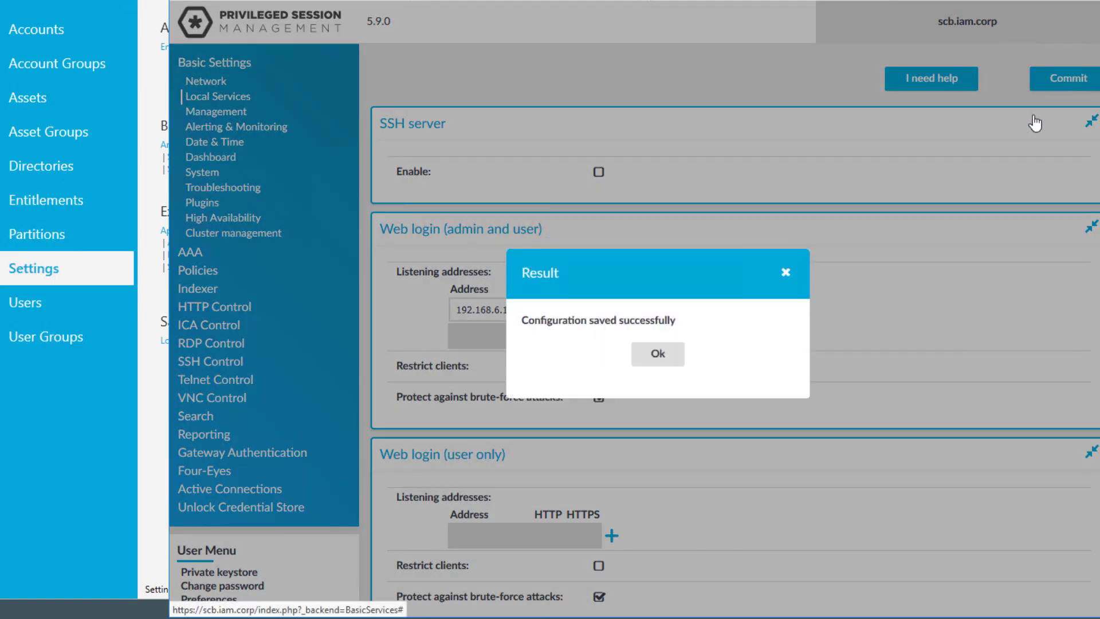
pyautogui.click(674, 366)
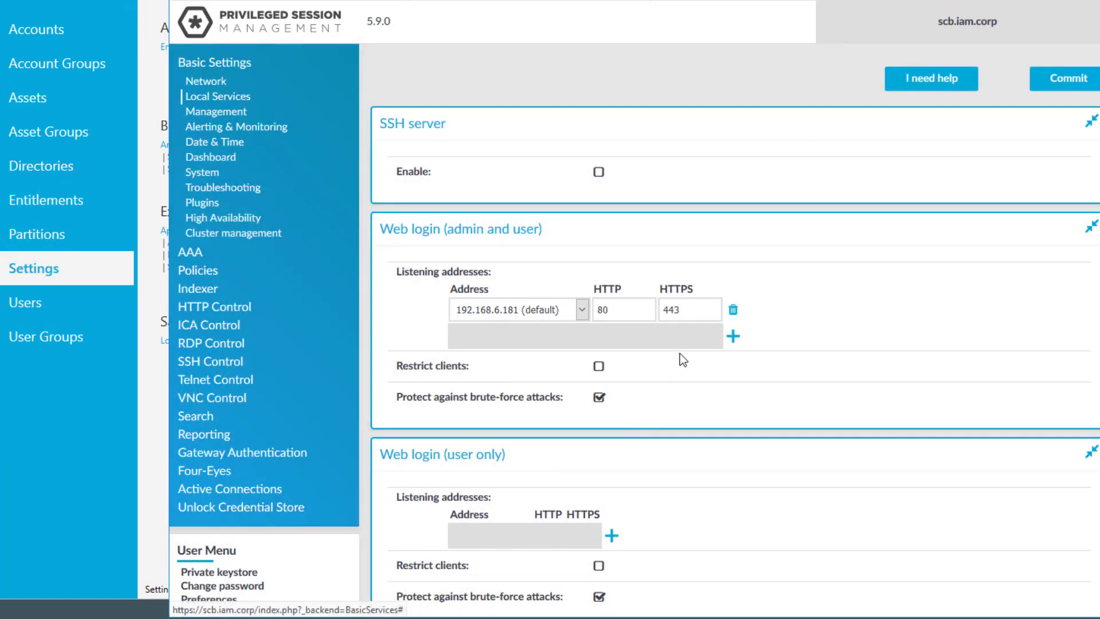